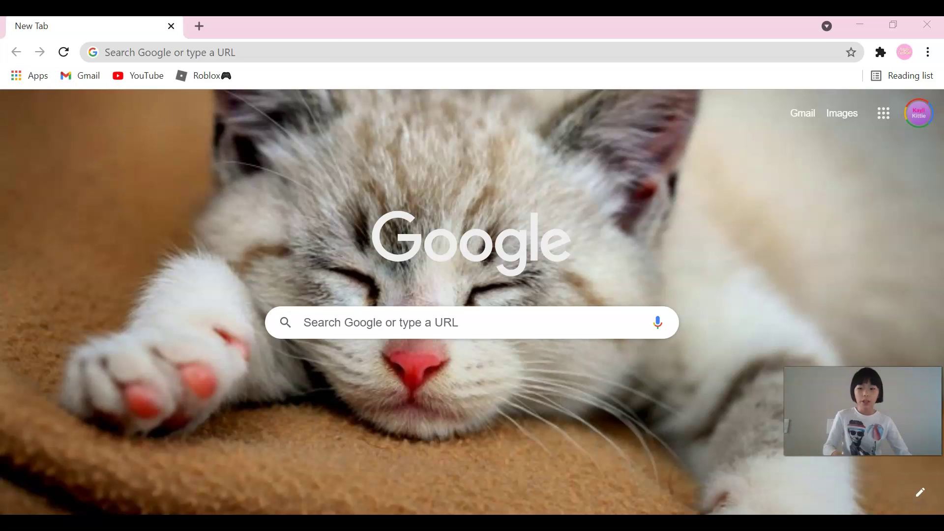
Open Canva's YouTube Banner Maker page and start a new blank YouTube channel art design
click(317, 47)
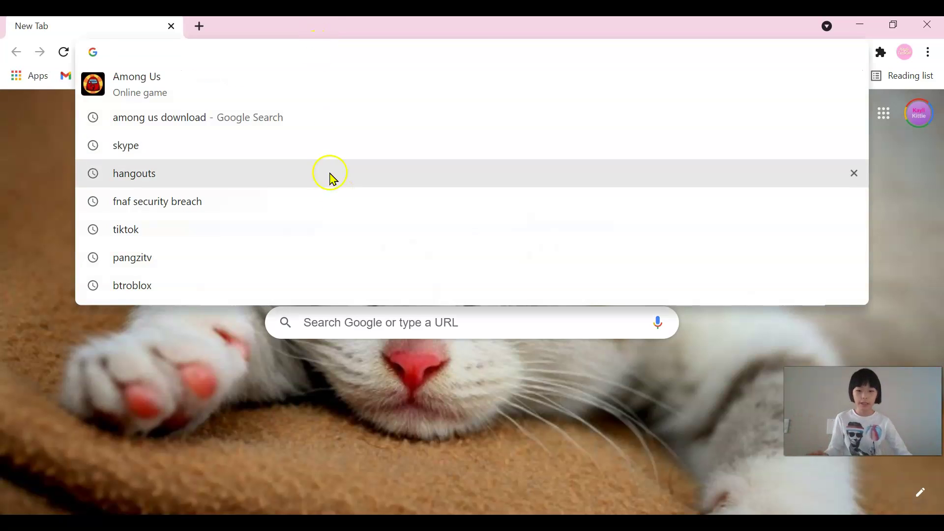
click(381, 322)
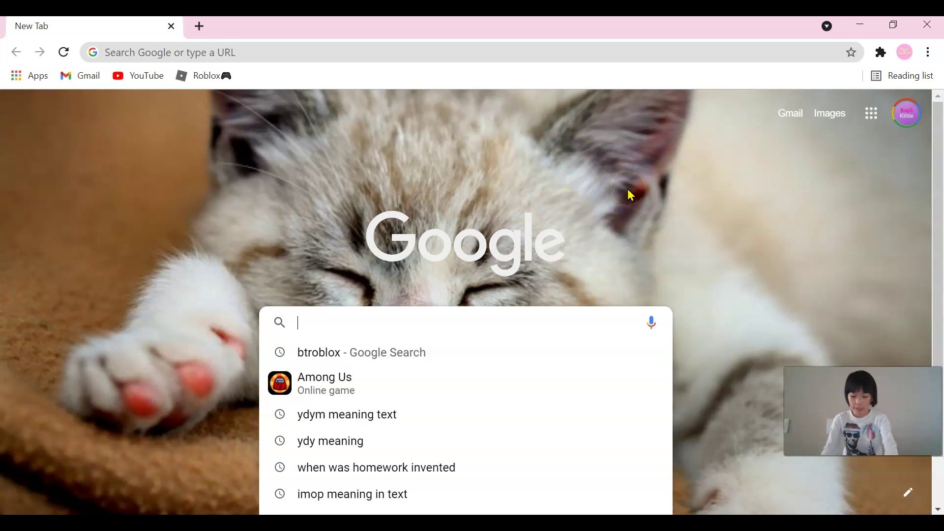
click(358, 54)
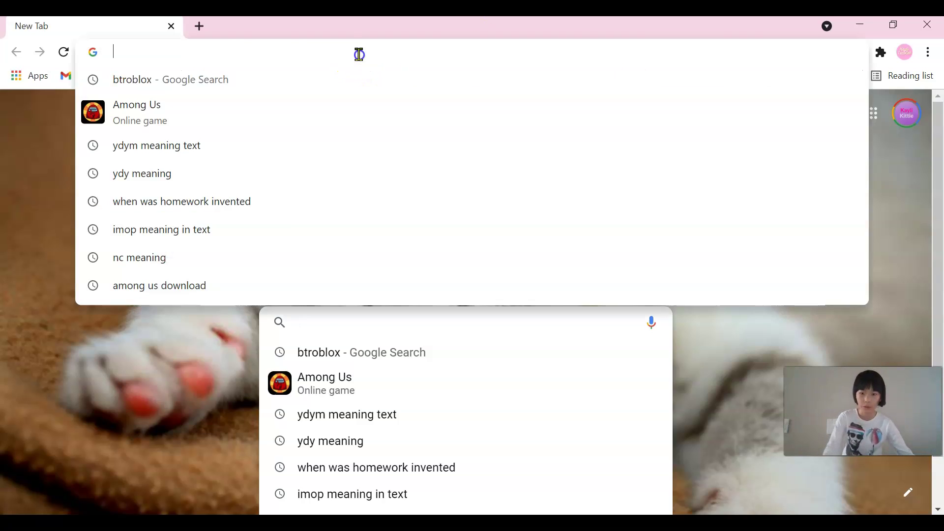
text(Ca)
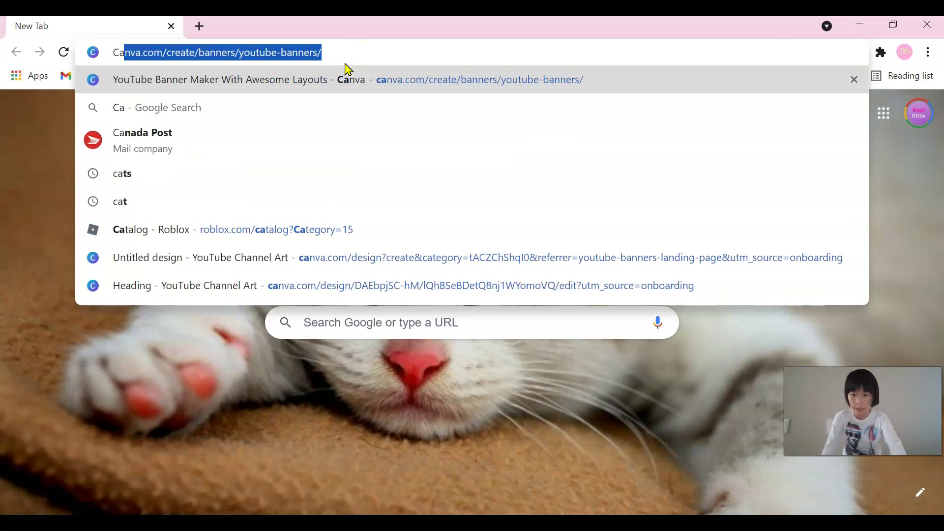
text(nva)
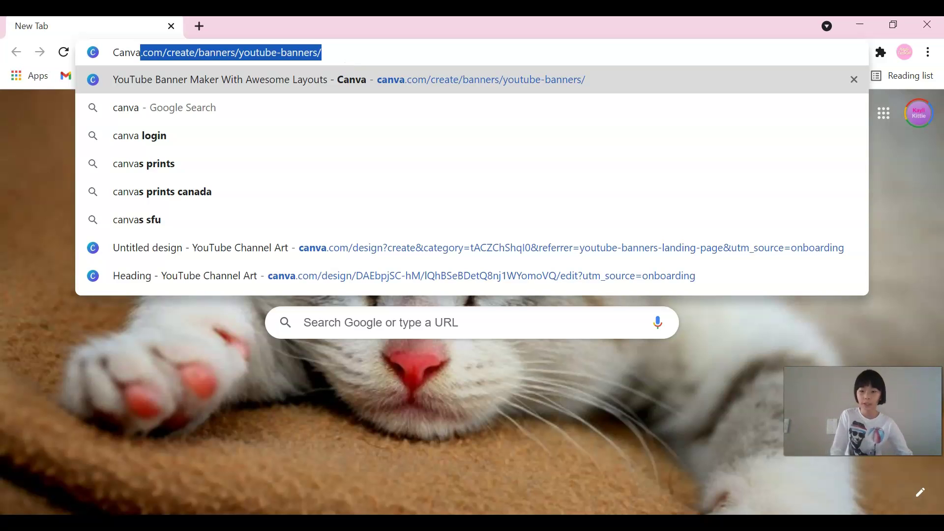
key(Return)
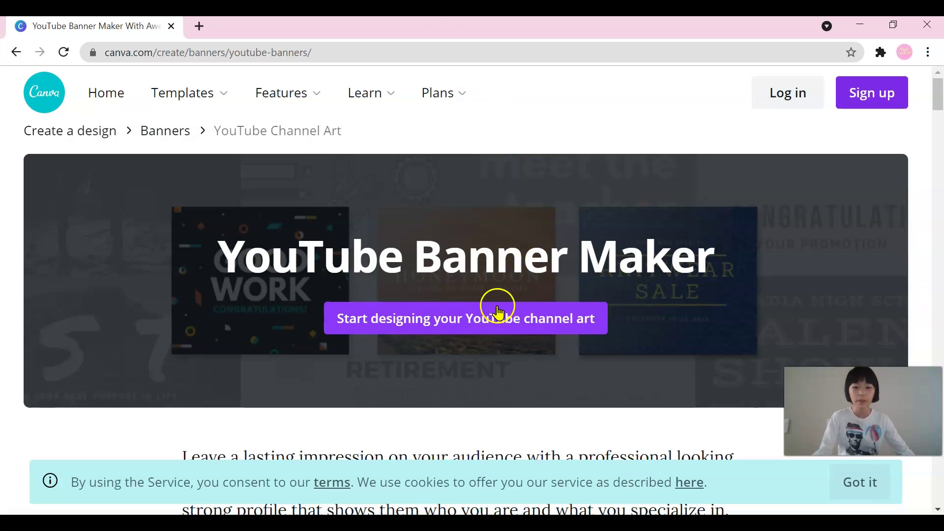
click(383, 318)
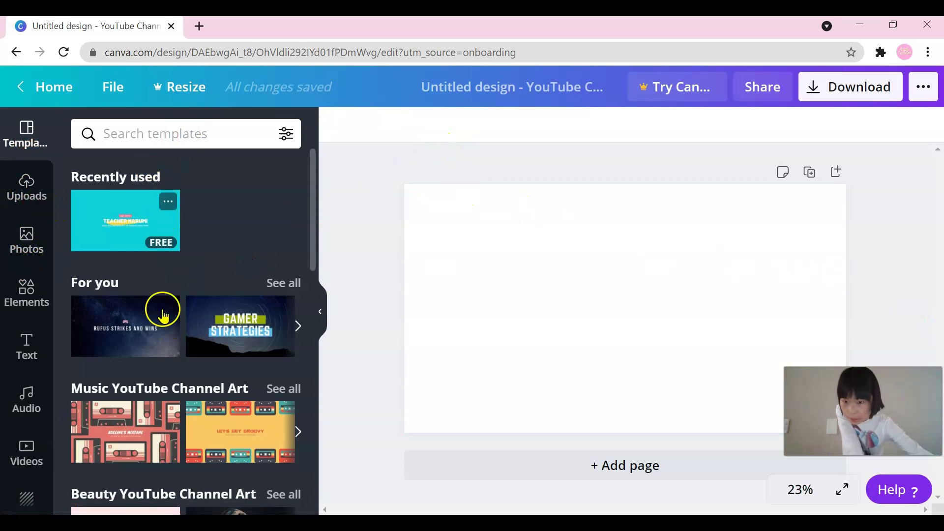
Look through the uploaded images, the photo library with its recent searches, and the available elements
click(27, 187)
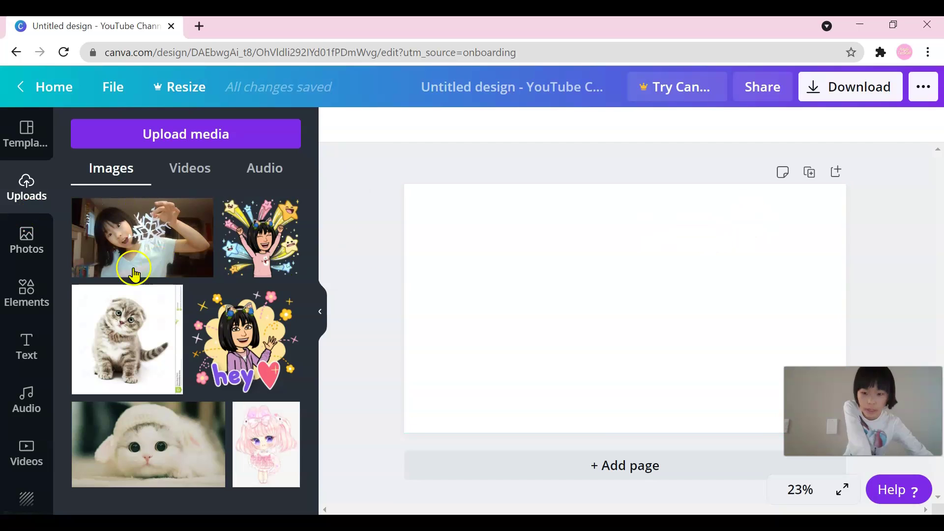
click(40, 236)
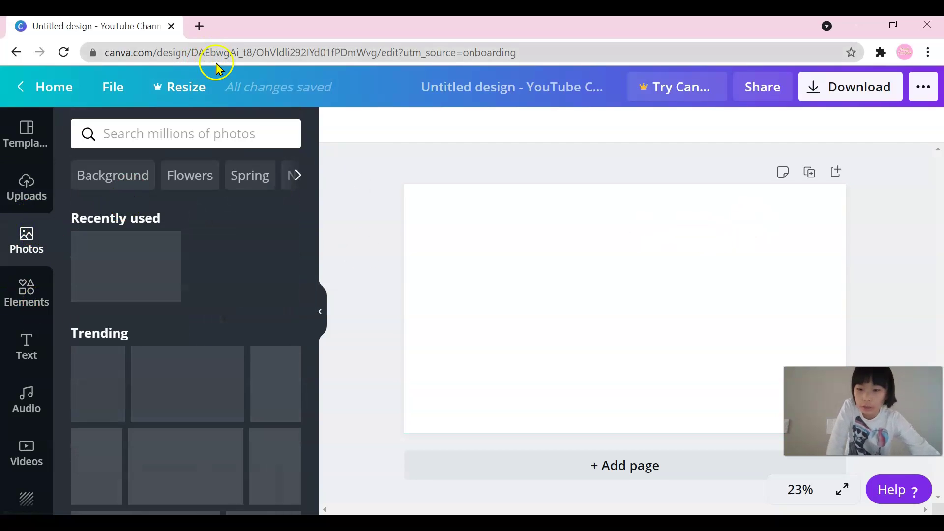
click(209, 133)
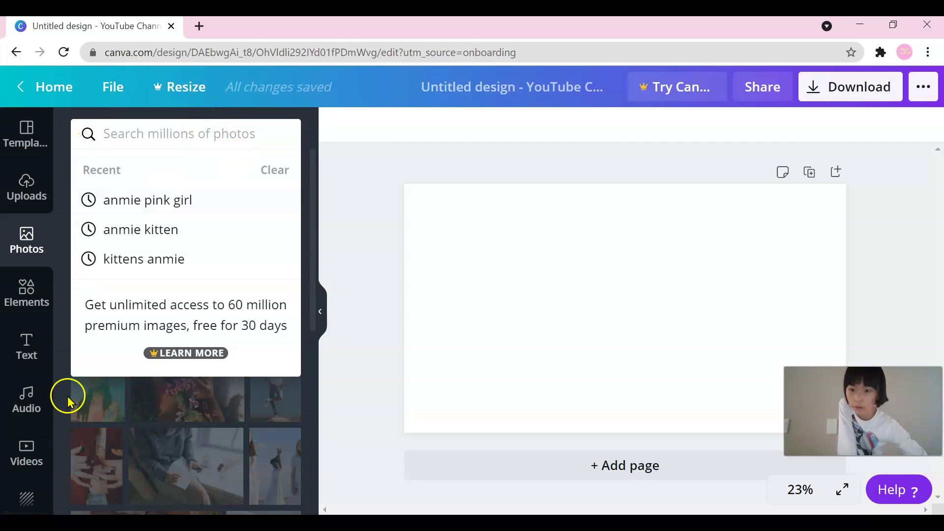
click(19, 290)
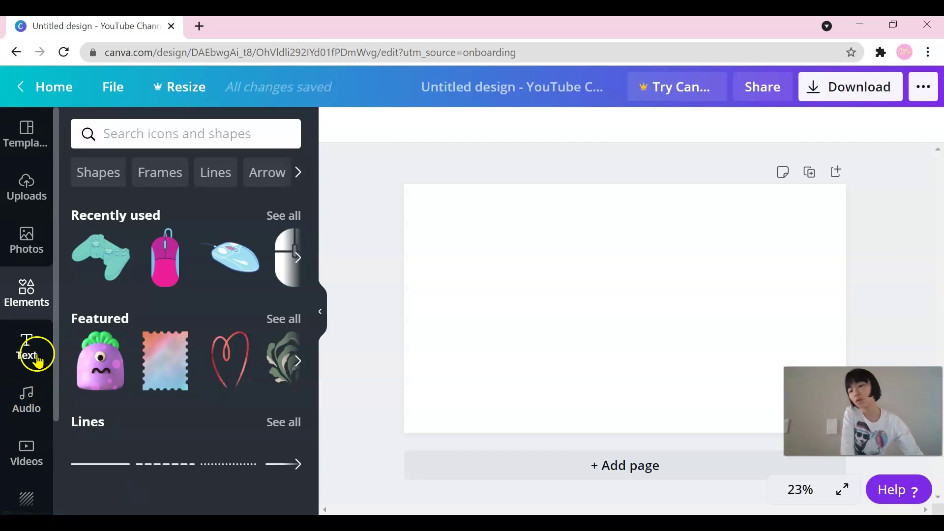
scroll(35, 364, down, 3)
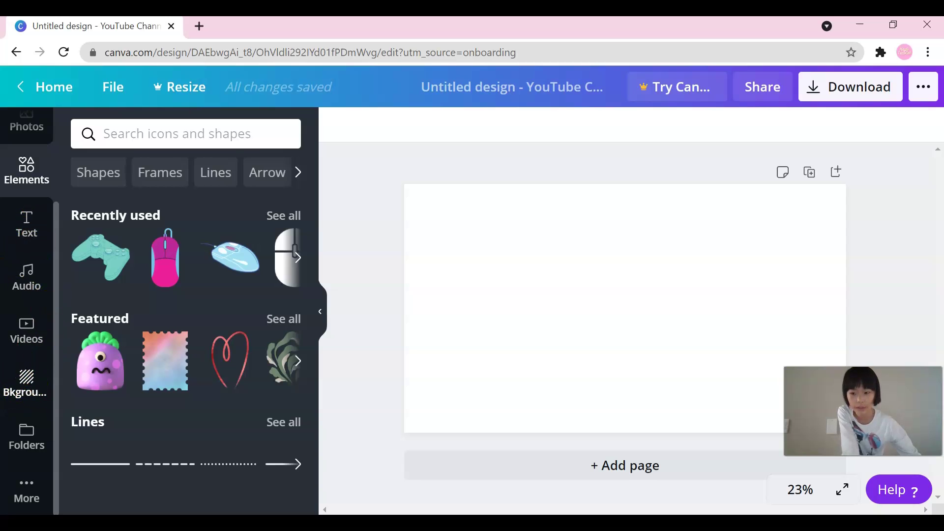
Give the blank banner a custom light pink background colour, #FFB7B7
click(40, 391)
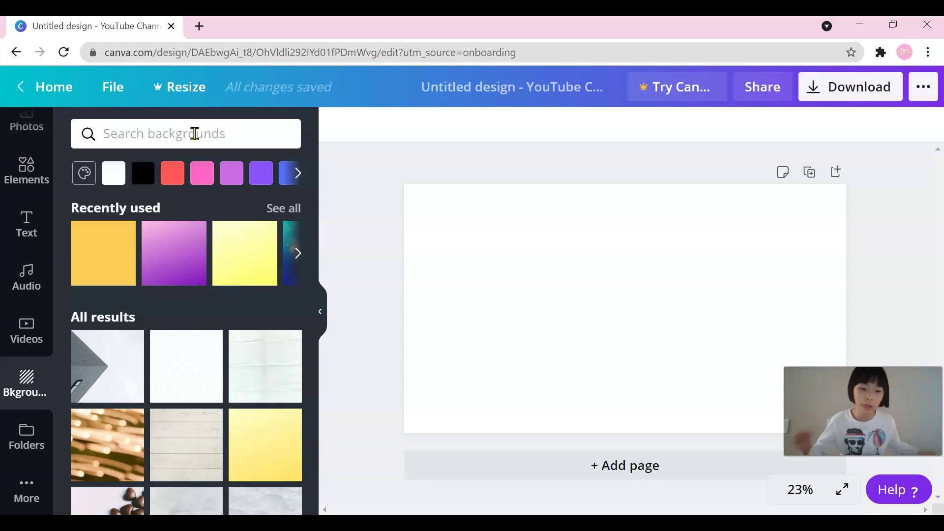
click(186, 130)
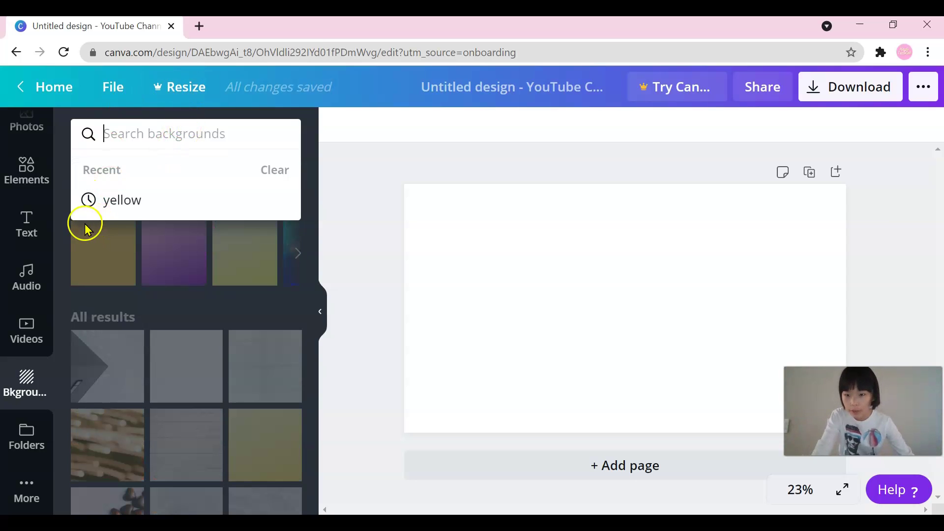
click(62, 239)
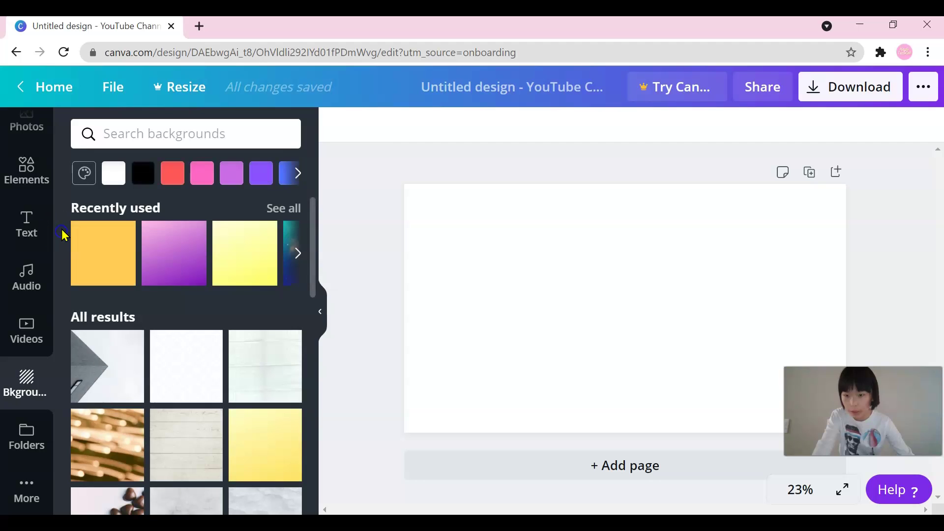
click(85, 173)
click(98, 237)
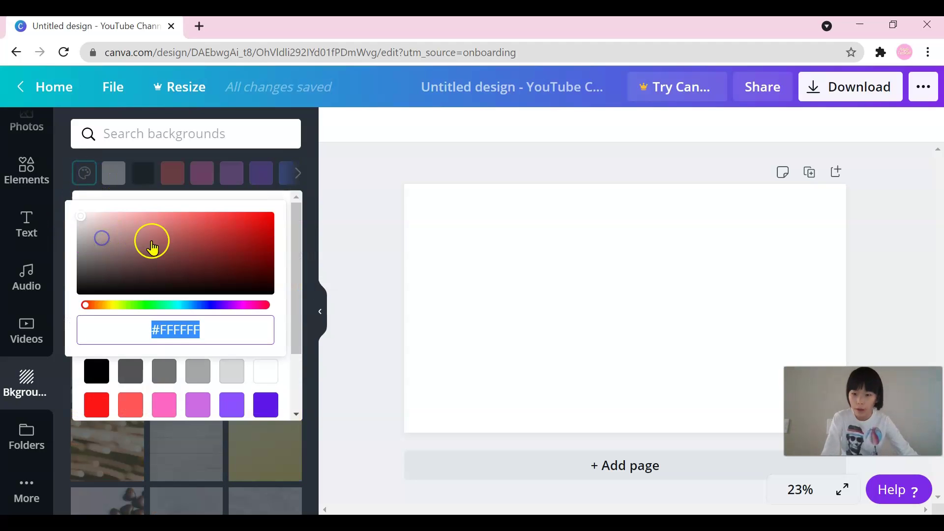
drag(231, 223, 135, 210)
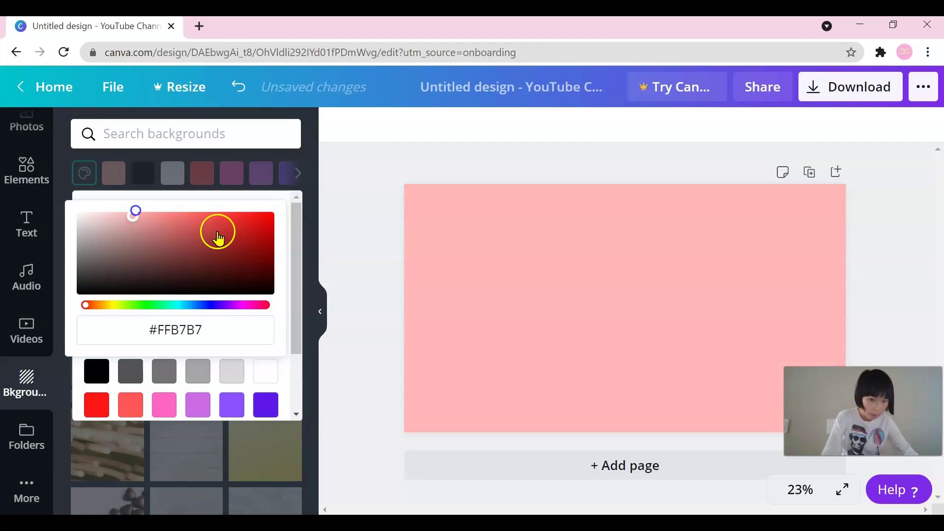
Change the banner background to the default purple and lighten it to the custom colour #B793FF
click(237, 409)
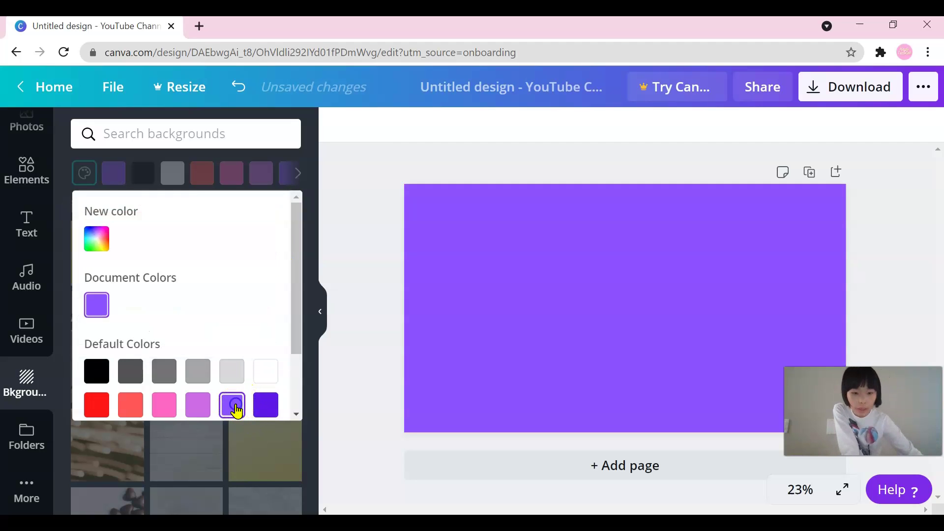
click(96, 238)
click(203, 216)
drag(195, 212, 162, 214)
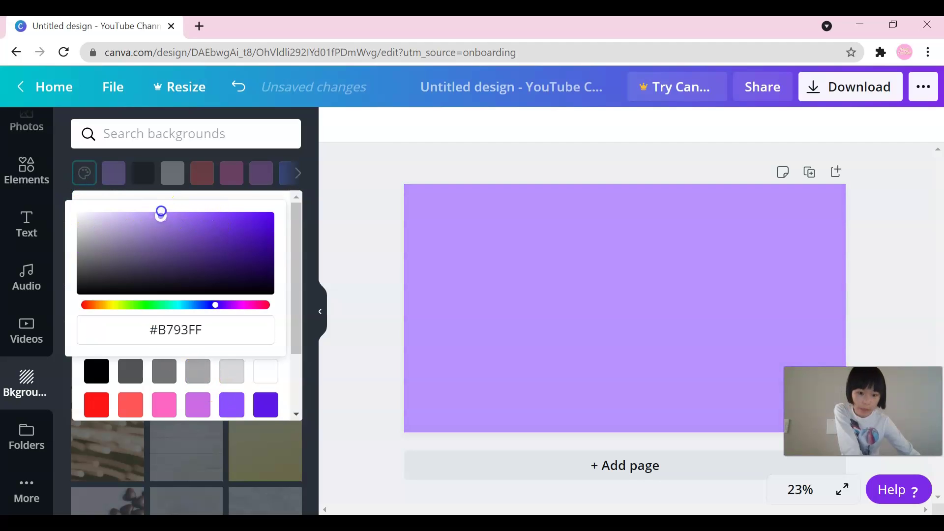
click(312, 192)
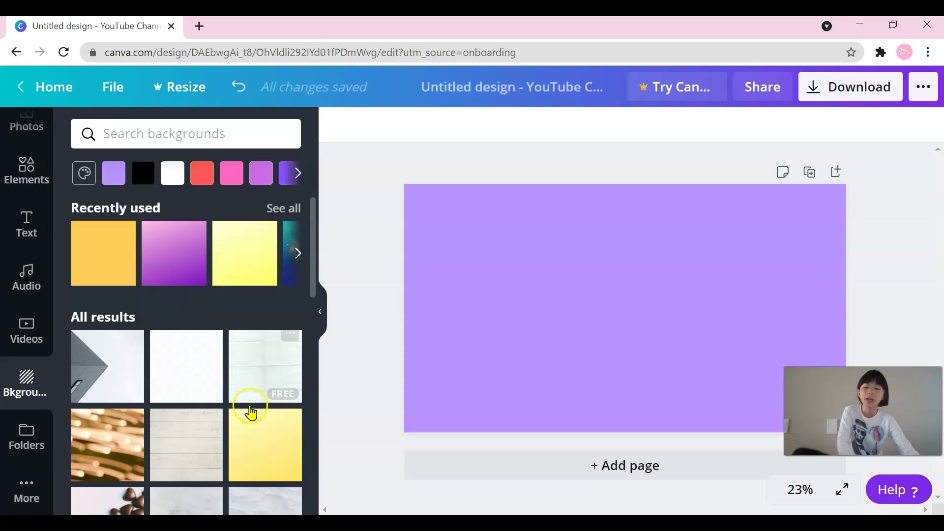
Apply the recently used pink-to-purple gradient as the banner background
scroll(251, 413, down, 5)
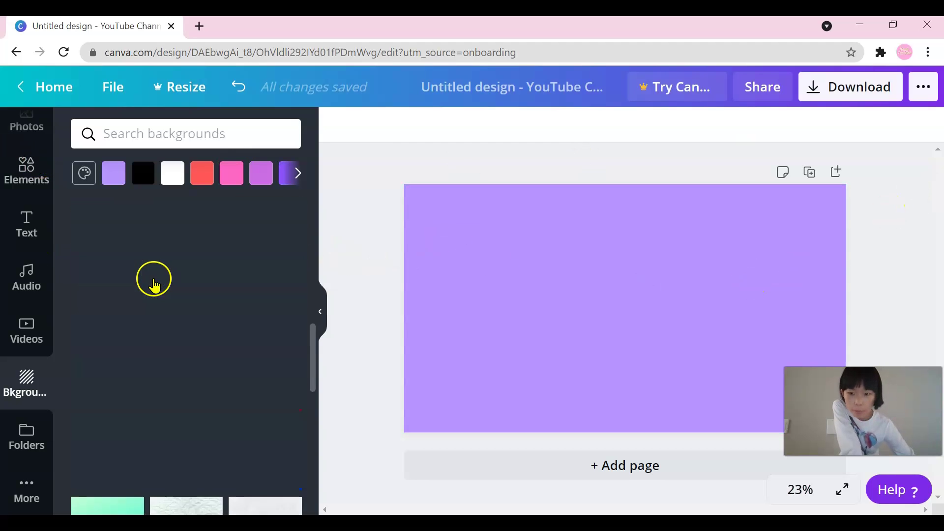
scroll(154, 285, up, 5)
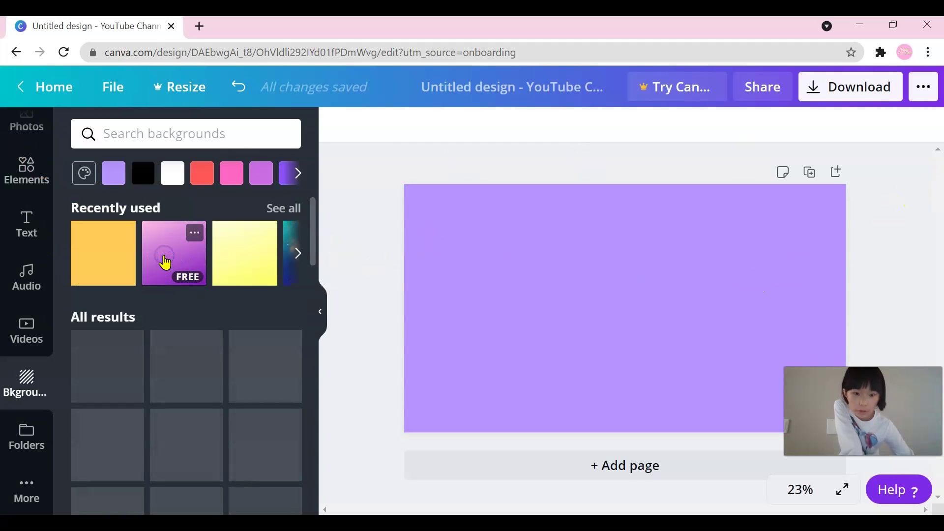
click(164, 259)
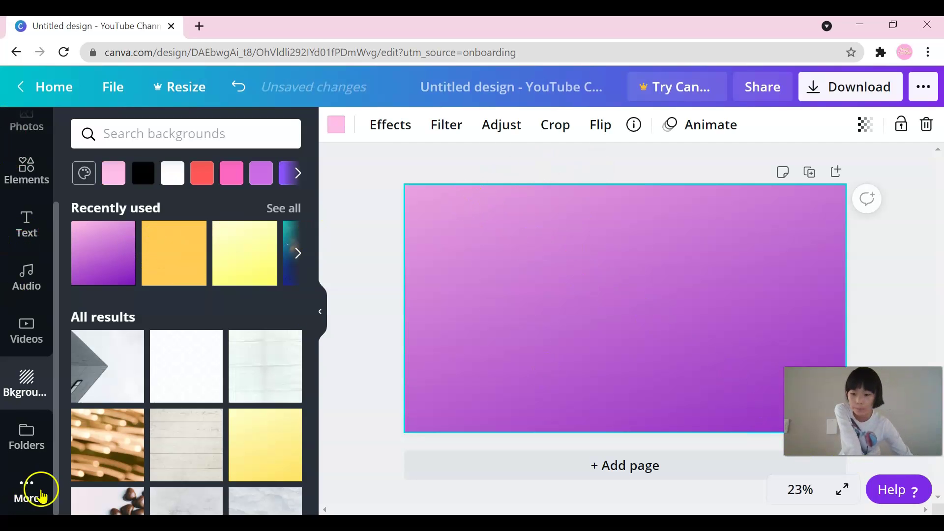
Add the free Red Foiled Valentines Heart from the featured elements to the banner
scroll(34, 344, up, 2)
scroll(38, 304, up, 1)
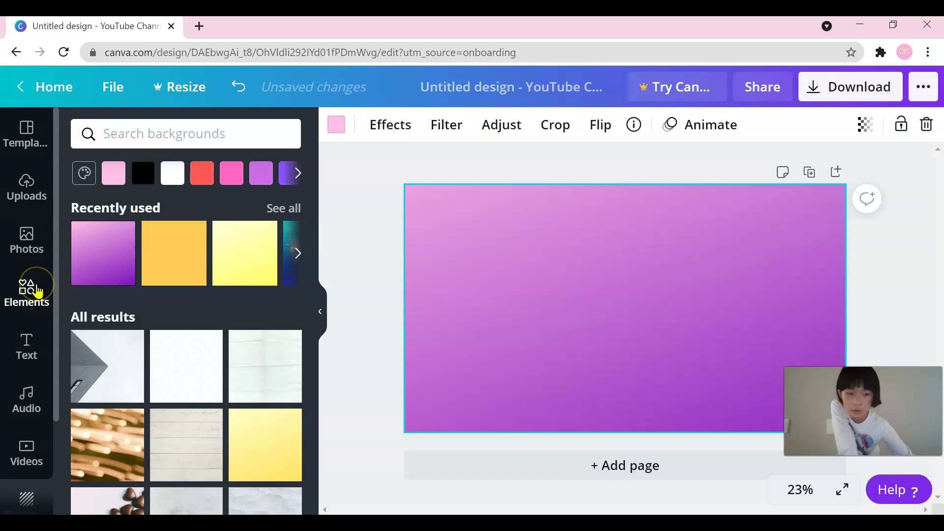
click(34, 292)
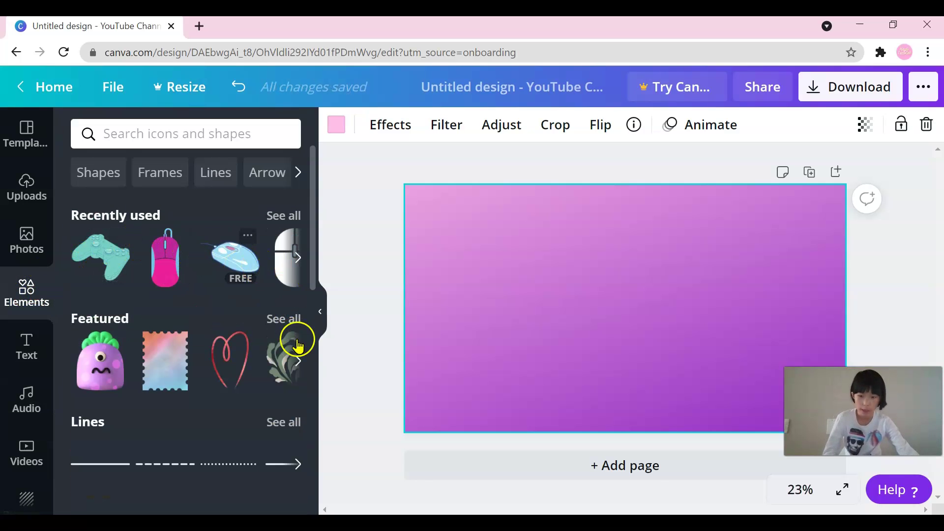
click(246, 344)
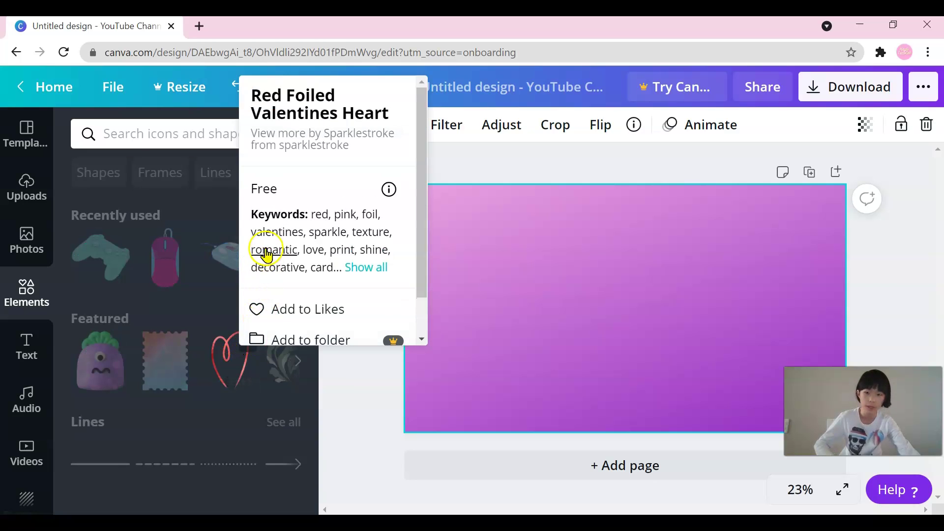
click(350, 390)
click(246, 344)
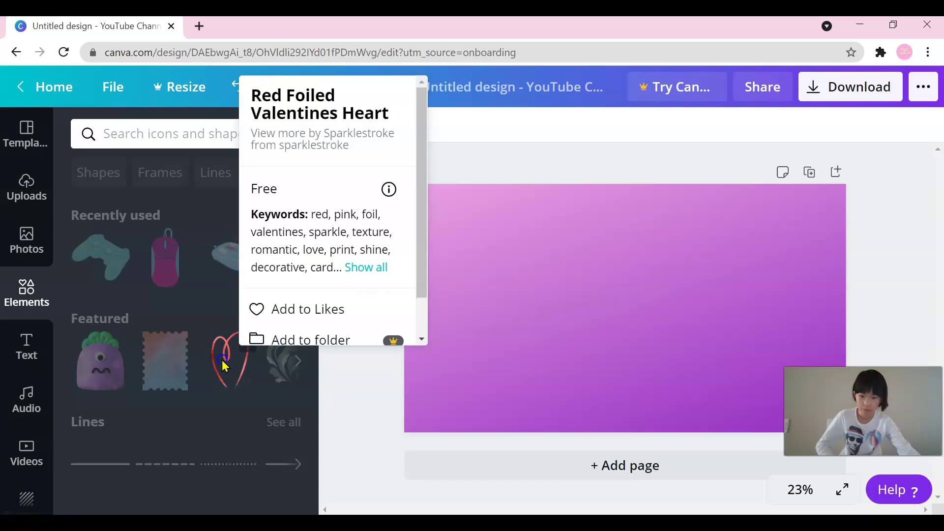
click(224, 365)
click(227, 364)
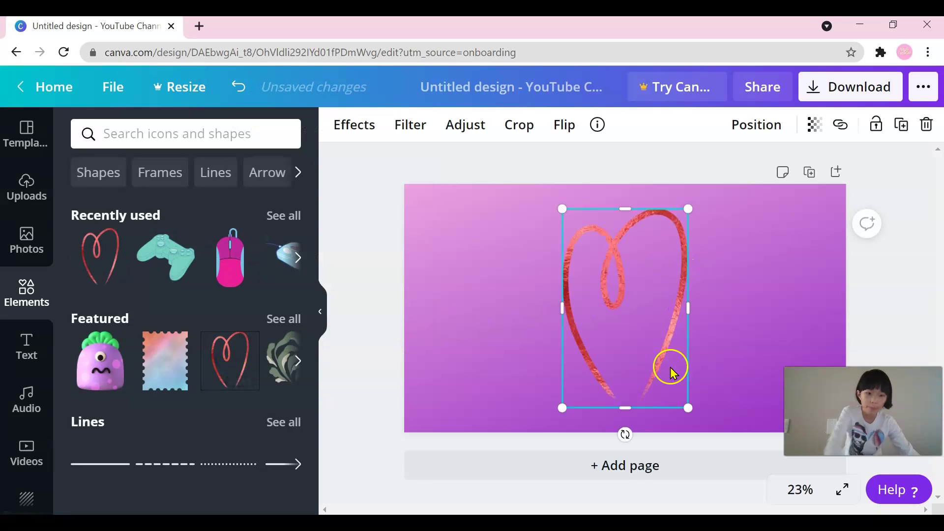
Shrink the red heart to less than half its size and place it slightly left of the banner's centre
drag(634, 353, 604, 312)
drag(598, 256, 527, 325)
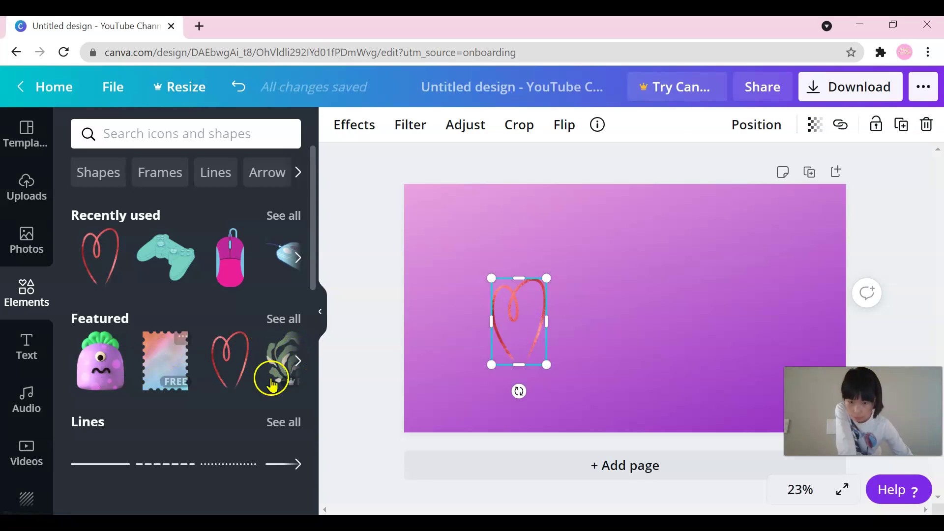
click(297, 362)
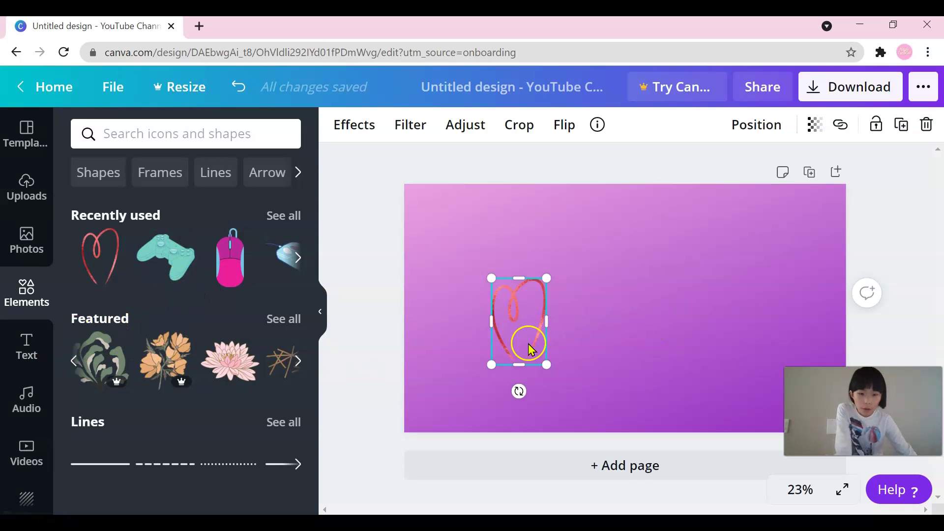
drag(525, 320, 553, 299)
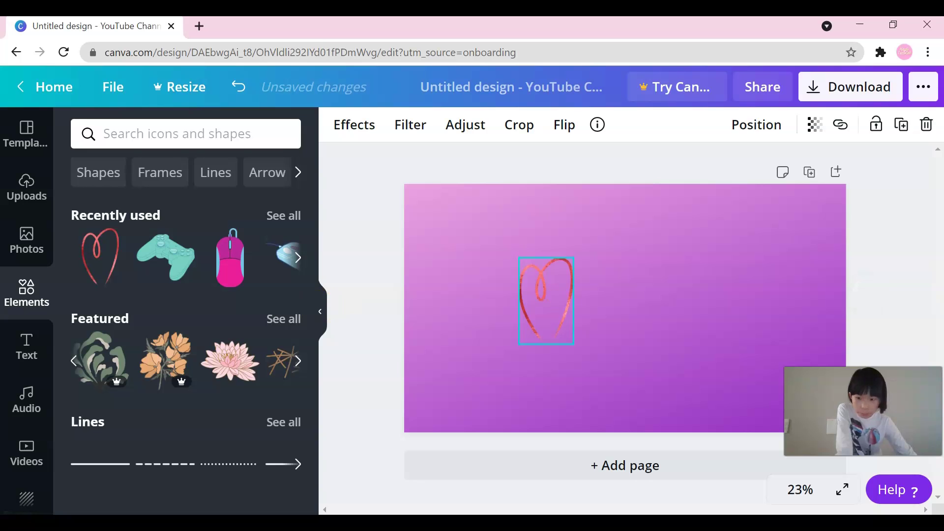
Find the ready-made neon text combination with three stacked PARTY! lines and add it to the banner
click(39, 350)
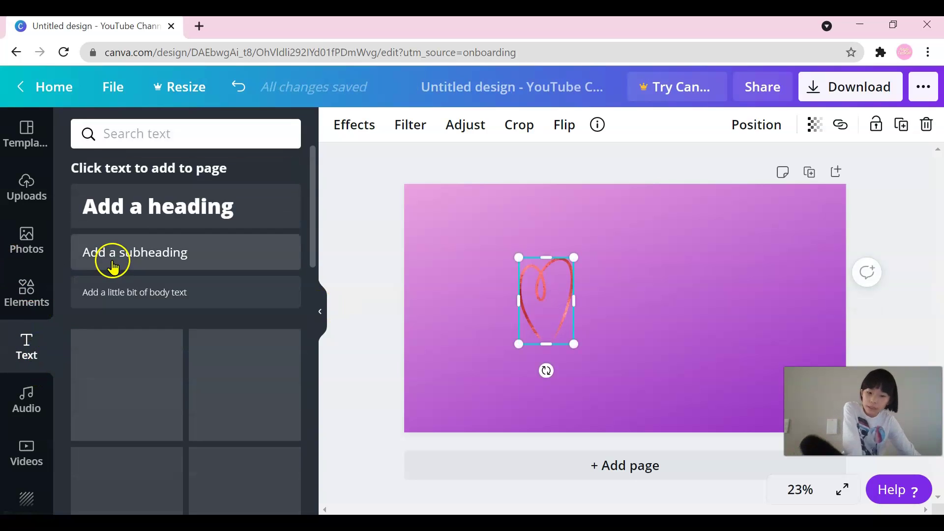
scroll(213, 392, down, 10)
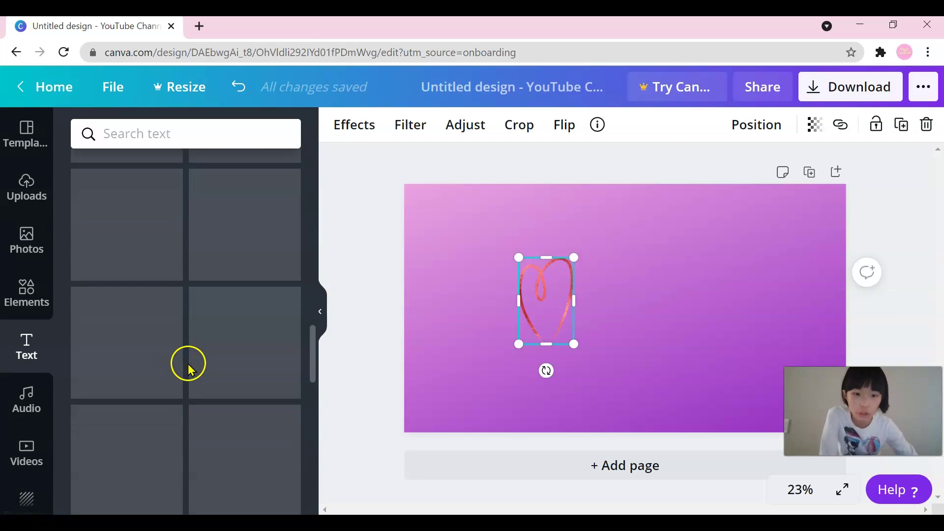
scroll(187, 364, down, 1)
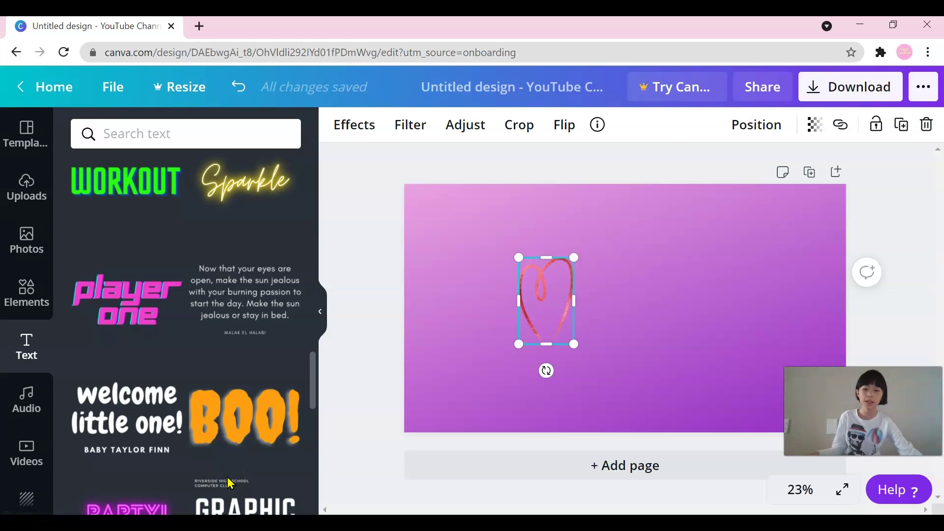
scroll(209, 415, down, 1)
scroll(208, 417, down, 2)
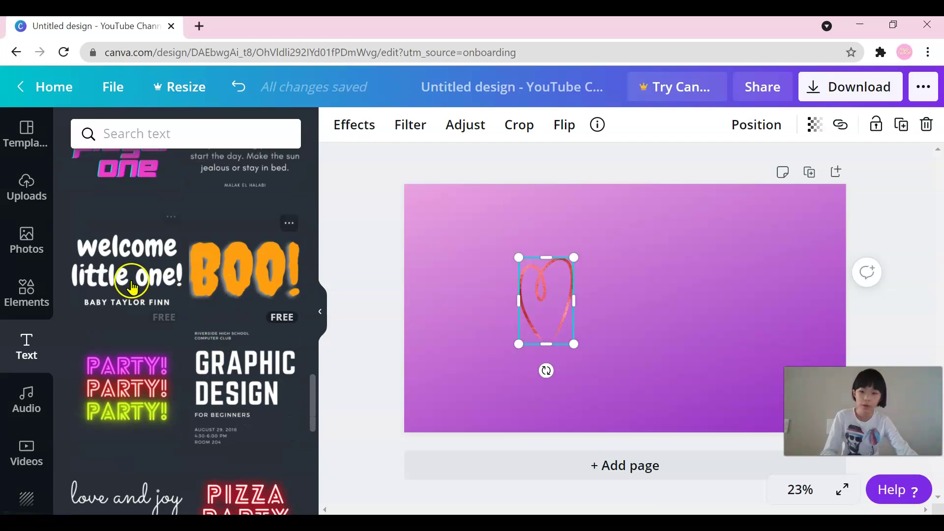
scroll(220, 300, down, 10)
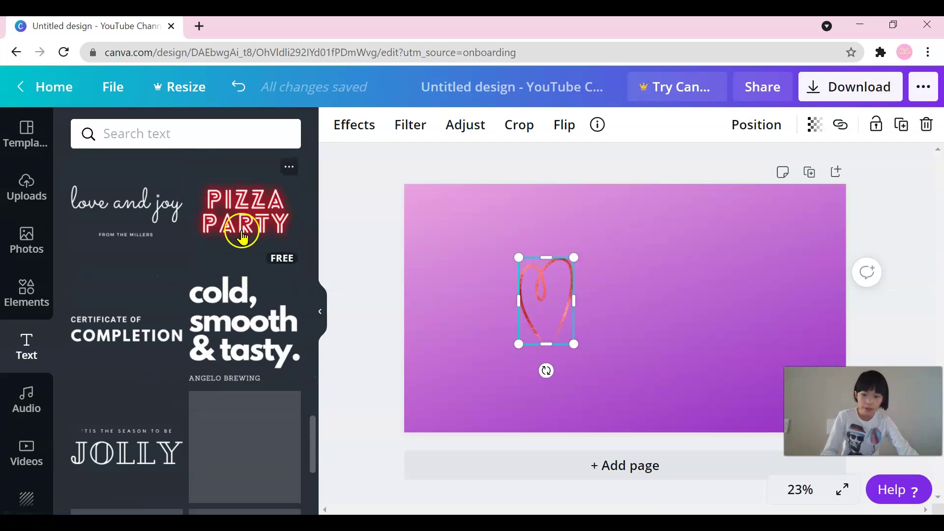
scroll(188, 434, down, 1)
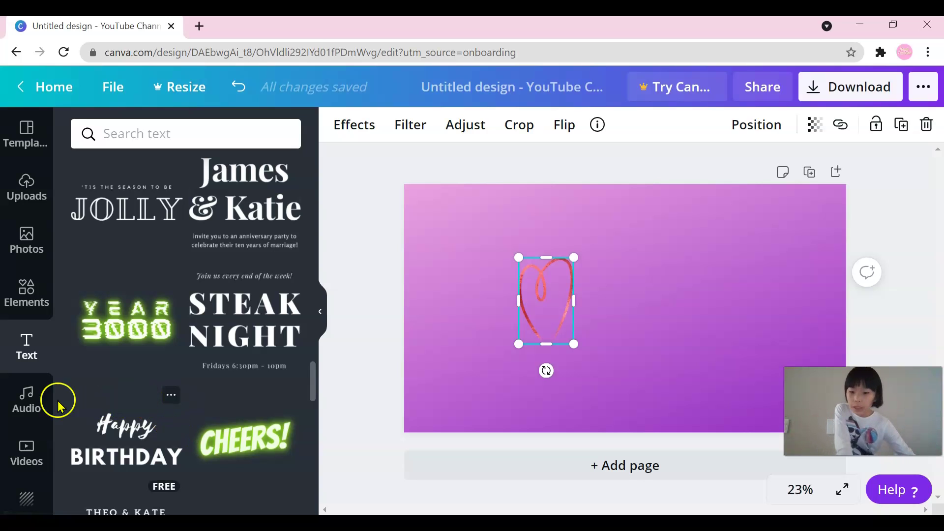
click(17, 407)
click(26, 344)
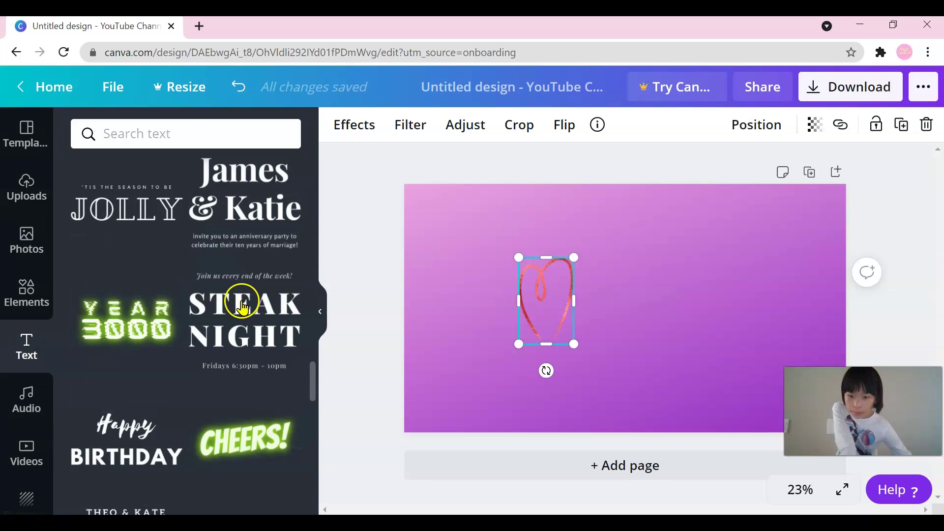
scroll(241, 300, down, 5)
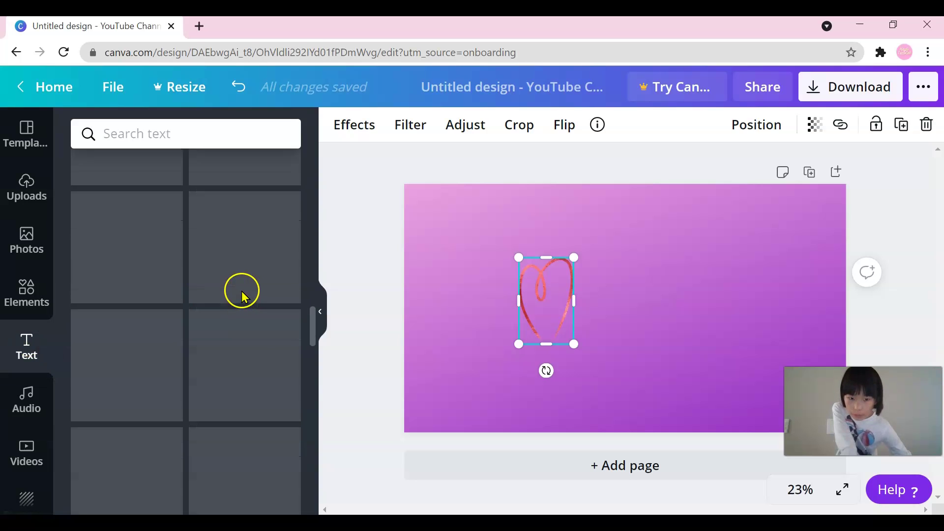
scroll(238, 314, down, 2)
scroll(236, 344, down, 2)
scroll(168, 253, up, 2)
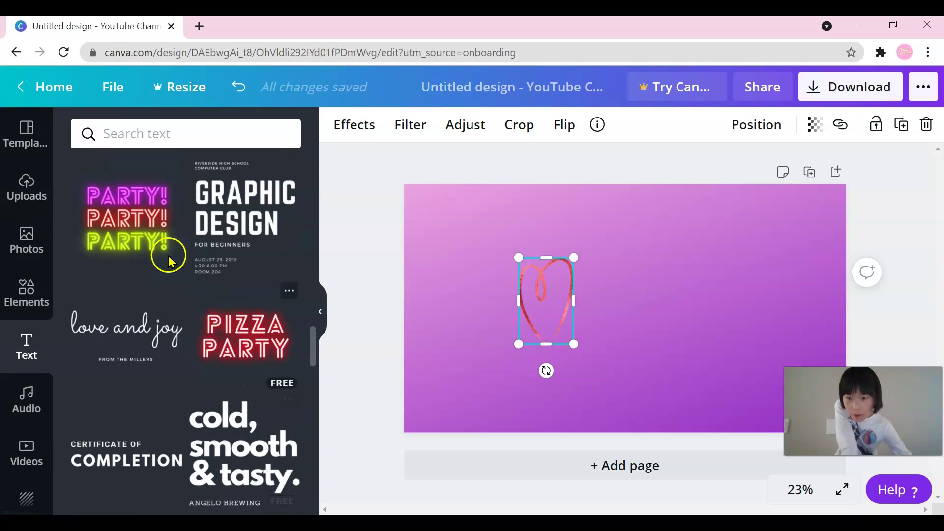
click(145, 238)
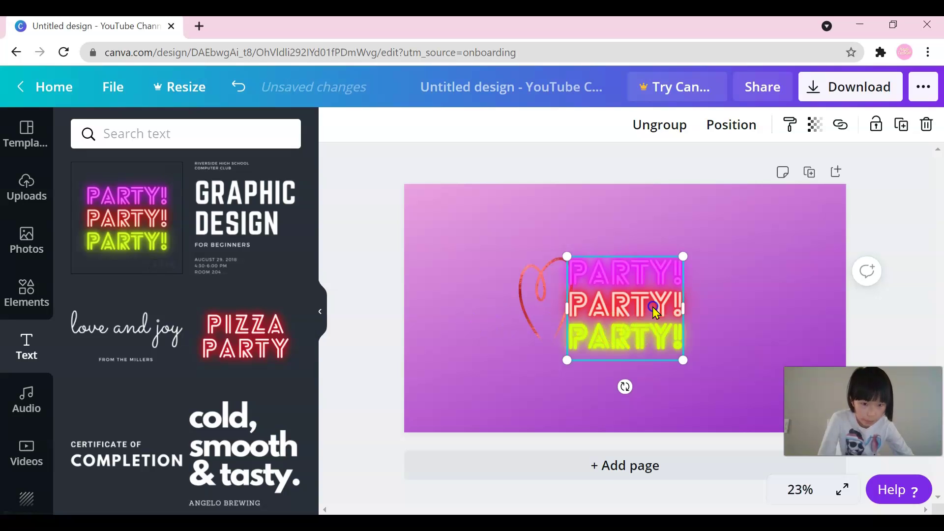
Delete the extra two-line PARTY! copy and move the three-line neon PARTY! text just to the right of the heart
drag(679, 301, 735, 293)
click(741, 276)
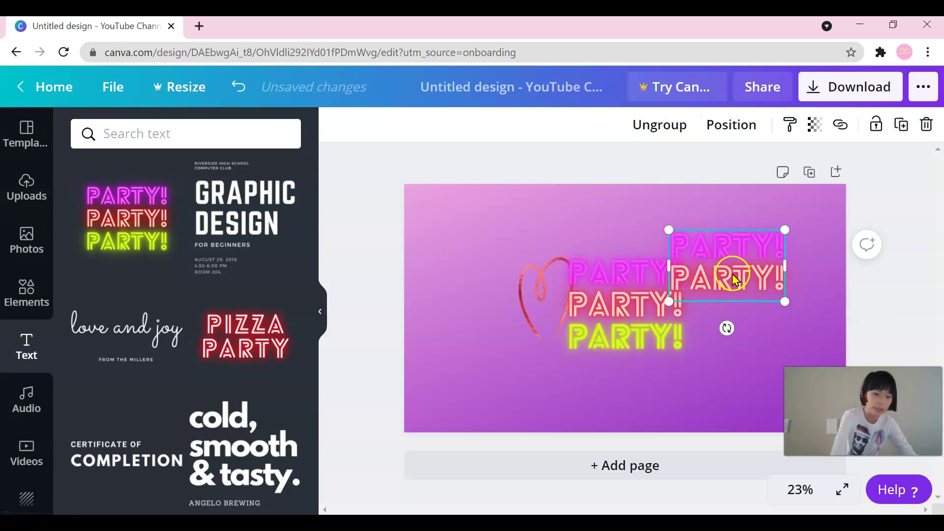
key(Delete)
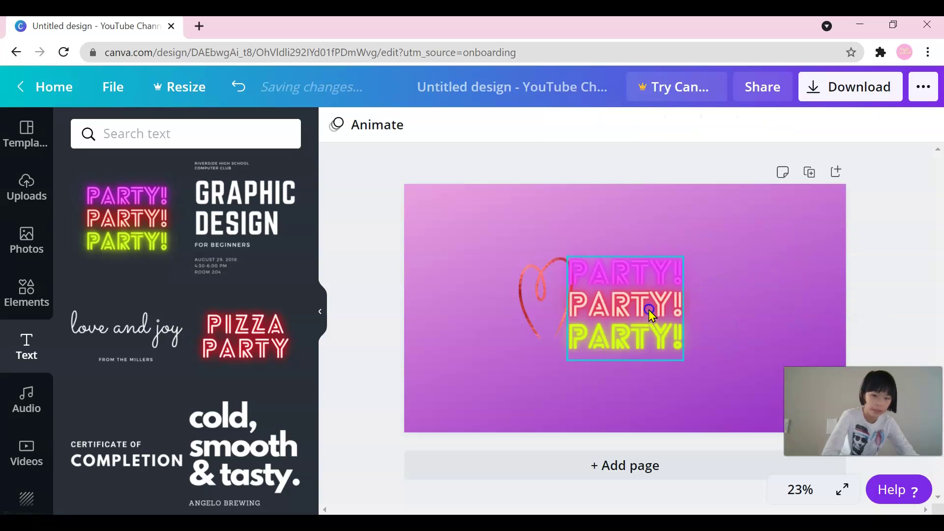
click(668, 341)
click(739, 266)
mouse_move(634, 269)
mouse_down()
mouse_move(675, 263)
mouse_move(647, 266)
mouse_up()
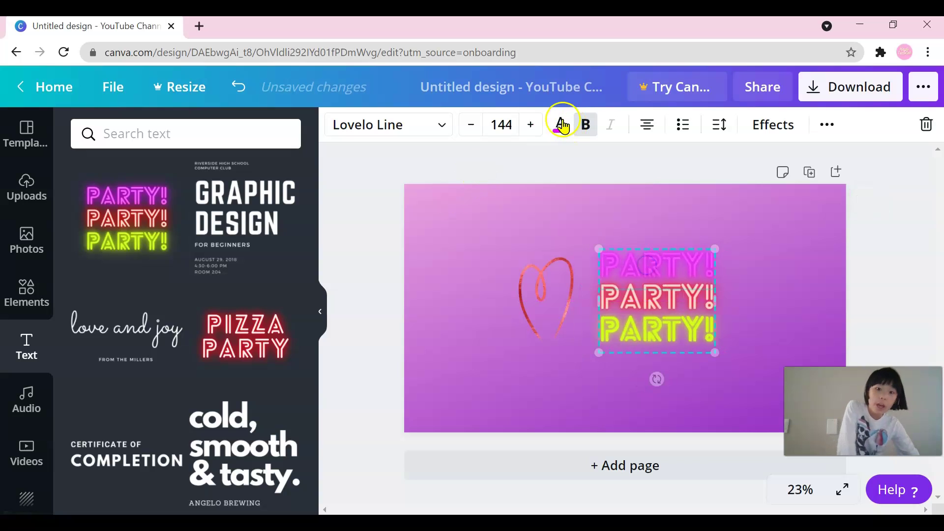
Reduce the font size of the magenta PARTY! line to 141
click(471, 129)
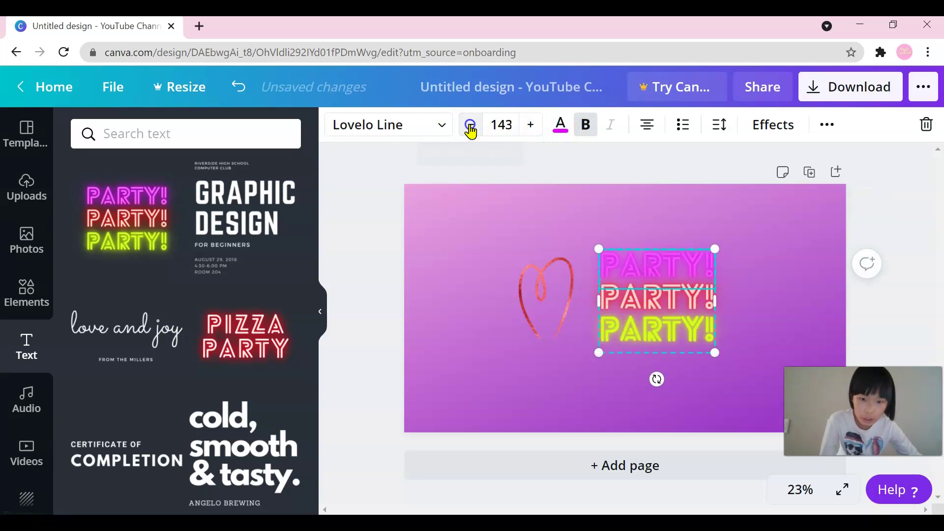
click(471, 129)
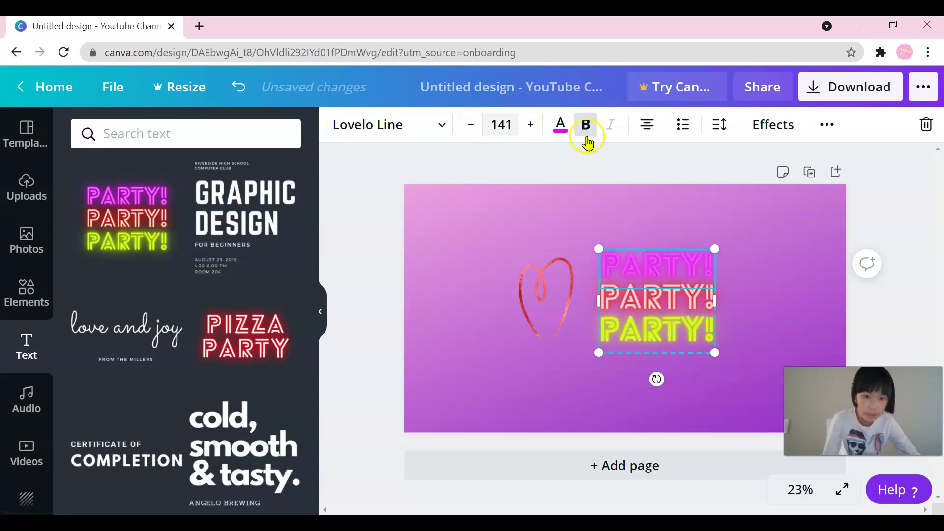
click(560, 129)
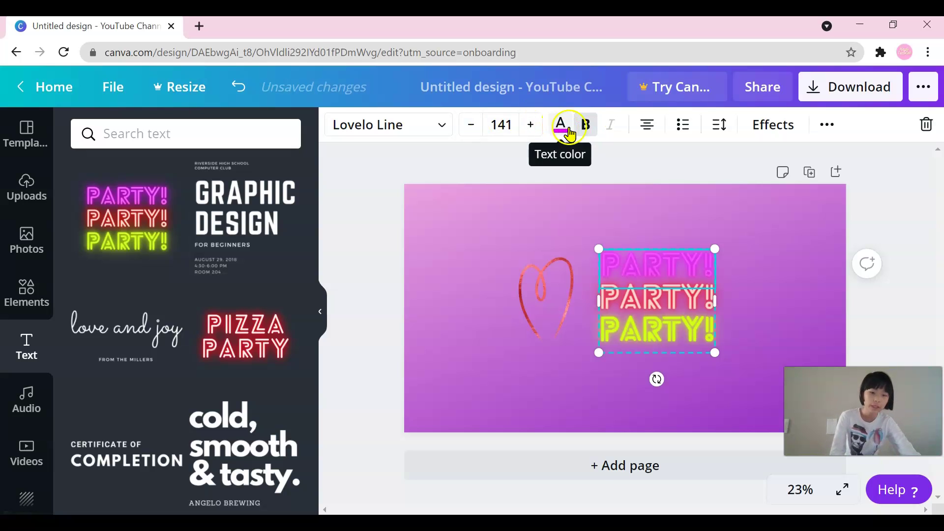
click(598, 122)
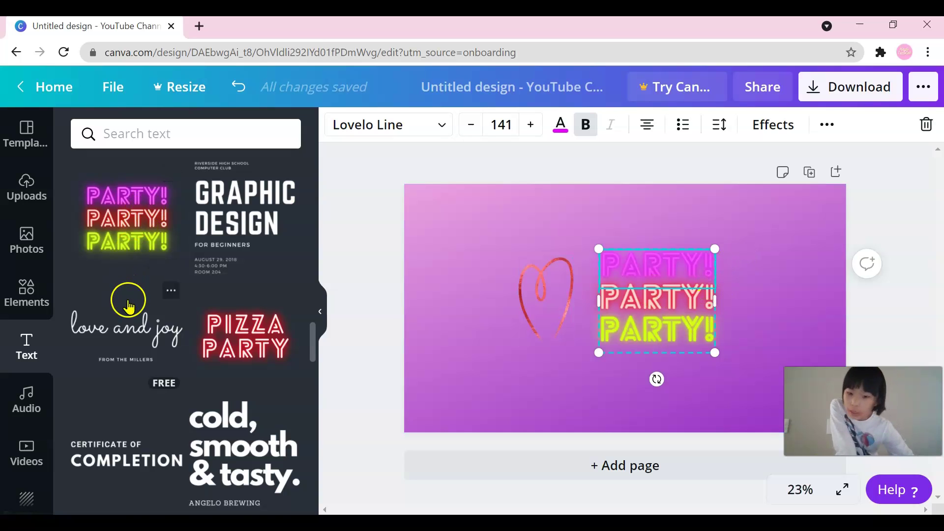
Look through more text combinations and the available stock videos, banner templates and audio tracks
scroll(126, 295, down, 7)
scroll(108, 378, down, 5)
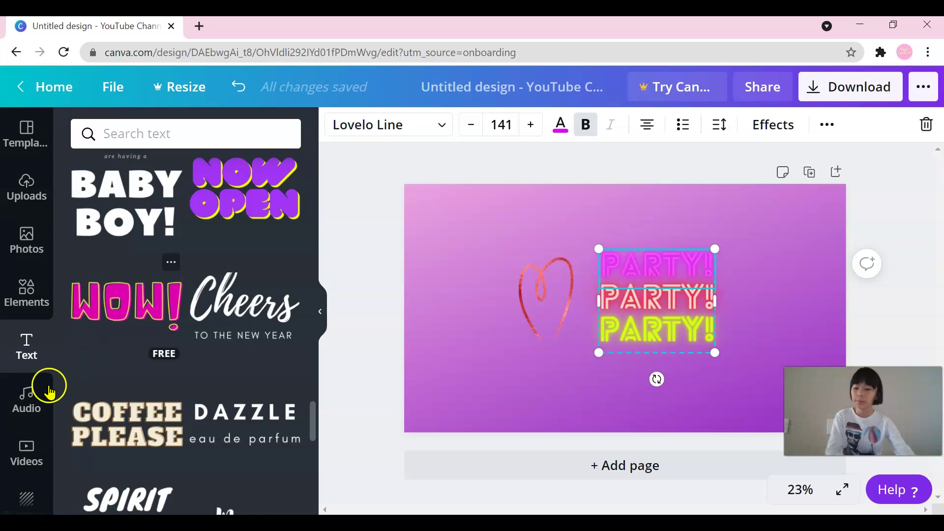
scroll(21, 415, down, 3)
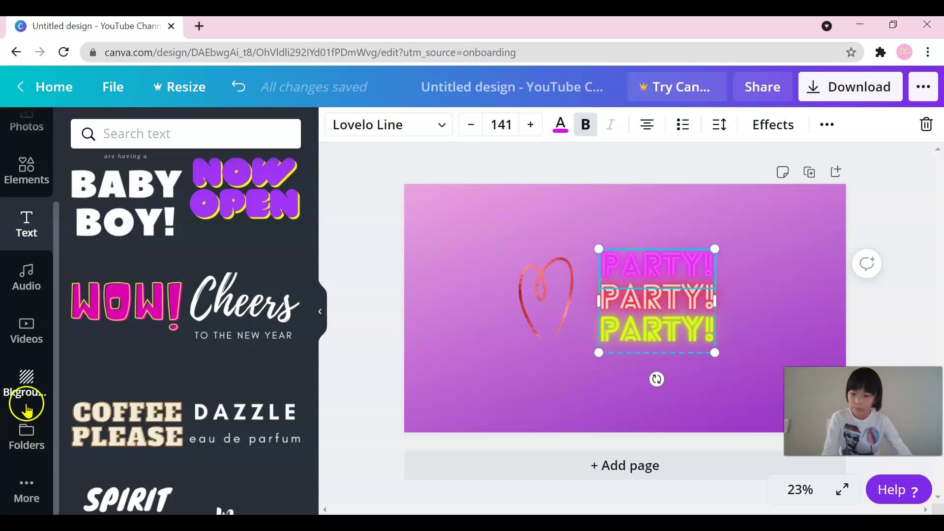
click(27, 338)
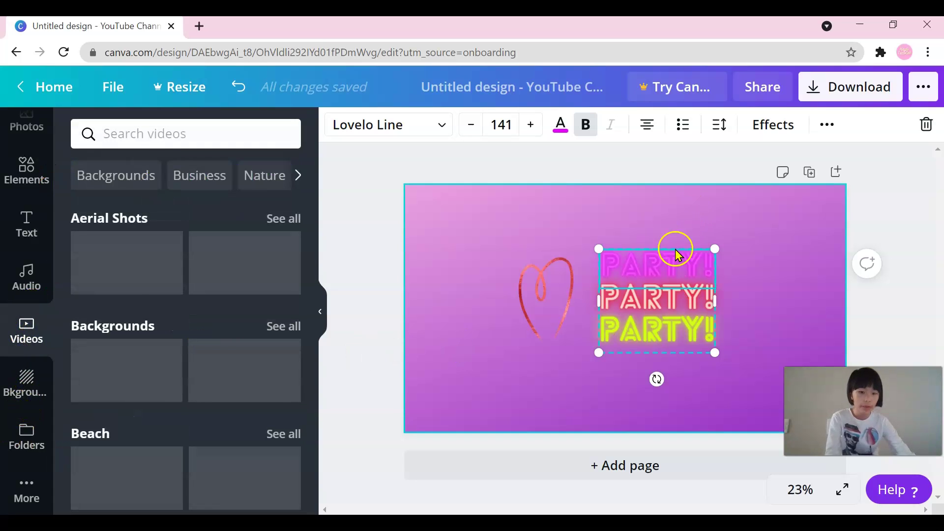
scroll(15, 354, up, 3)
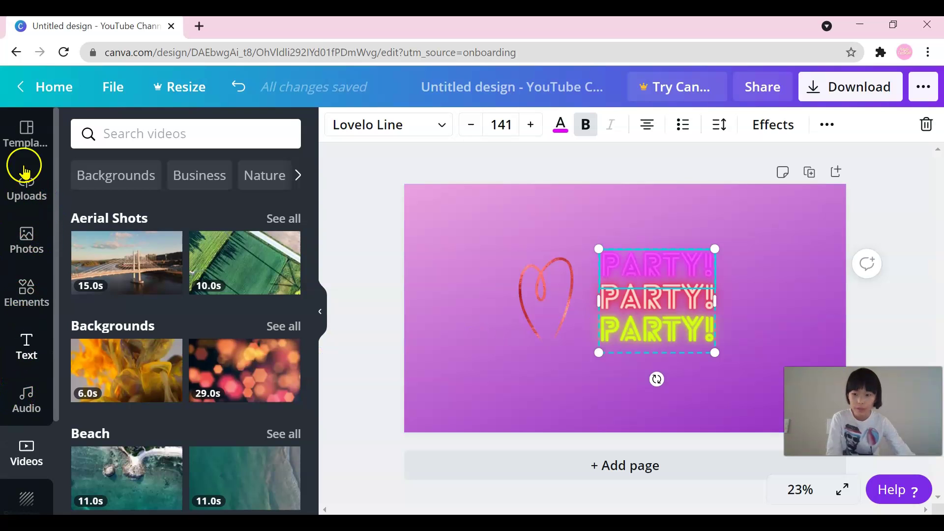
click(27, 132)
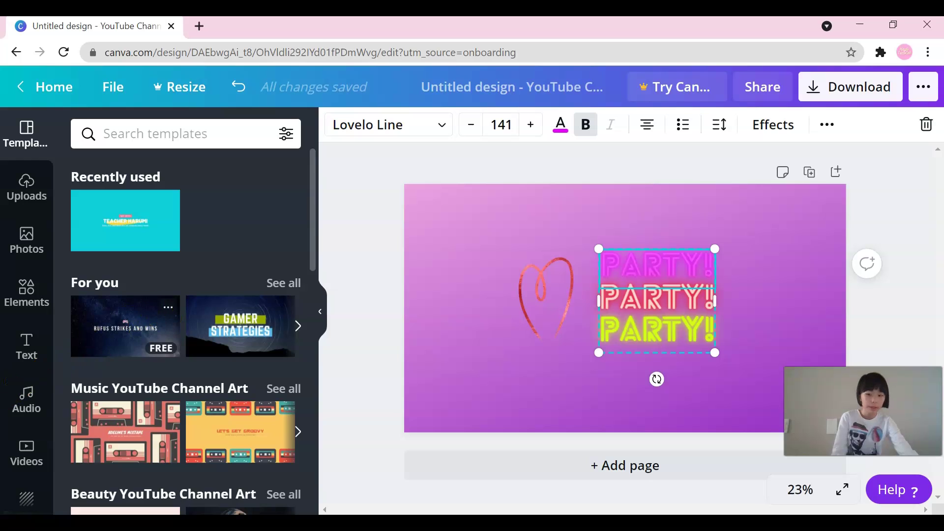
click(30, 401)
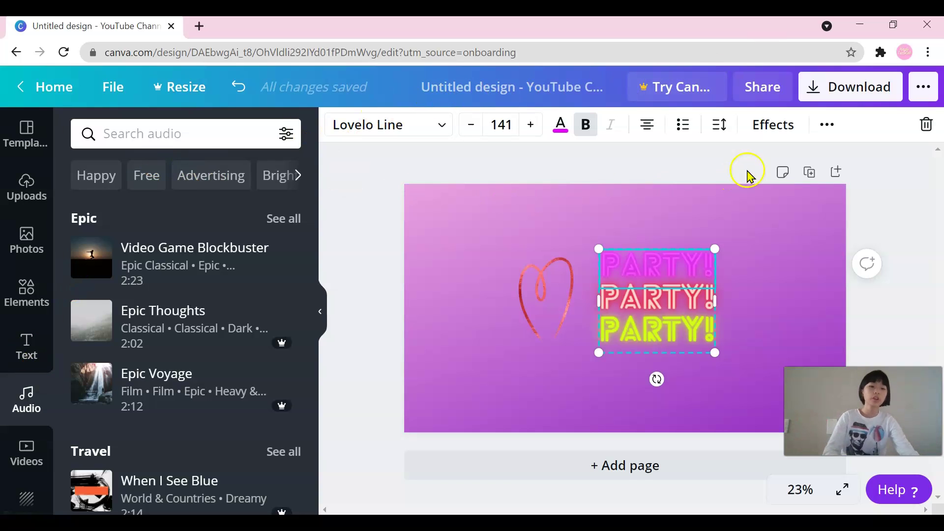
Download the banner as a PNG file, and dismiss the completion dialog and the browser's download bar
click(840, 98)
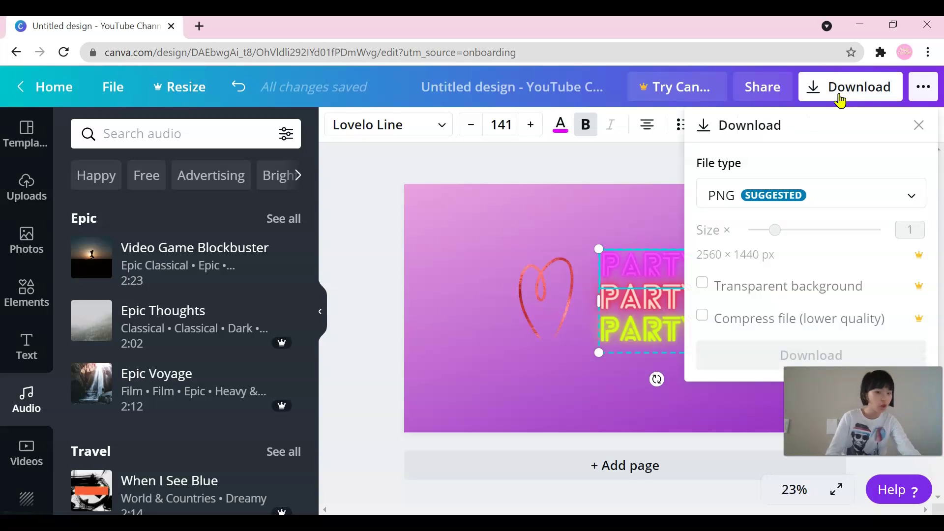
click(767, 190)
scroll(746, 432, down, 1)
scroll(765, 299, up, 1)
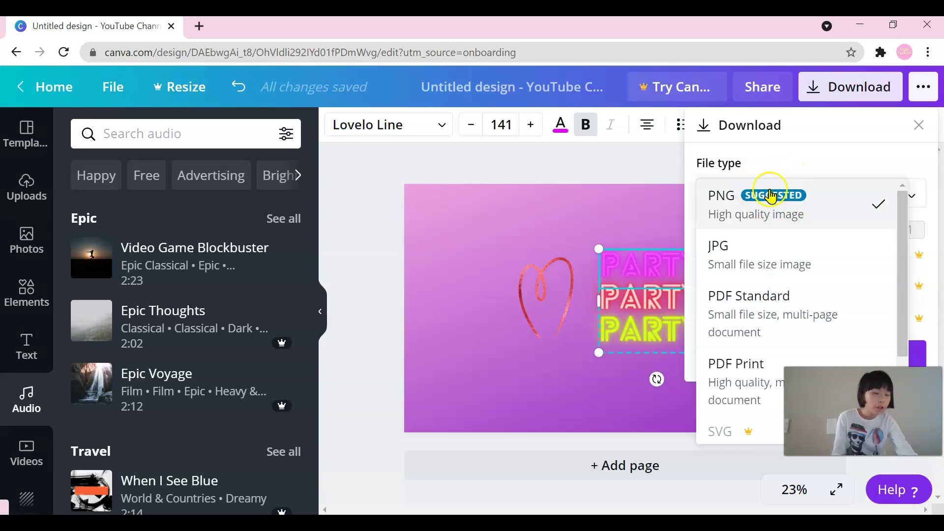
click(844, 162)
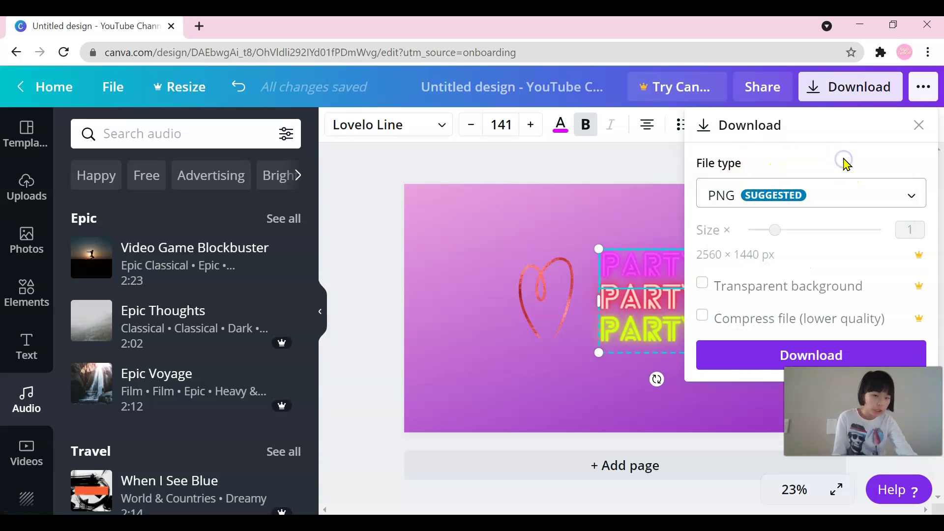
click(760, 346)
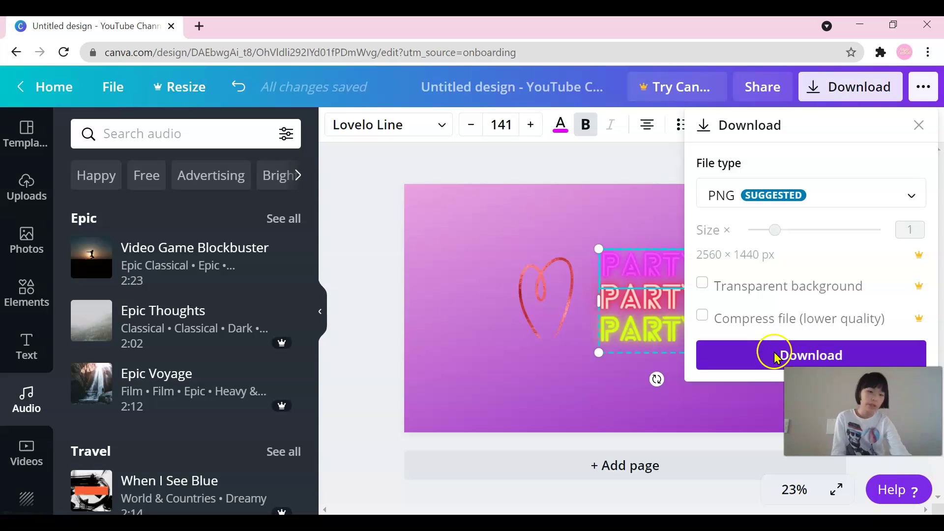
click(749, 357)
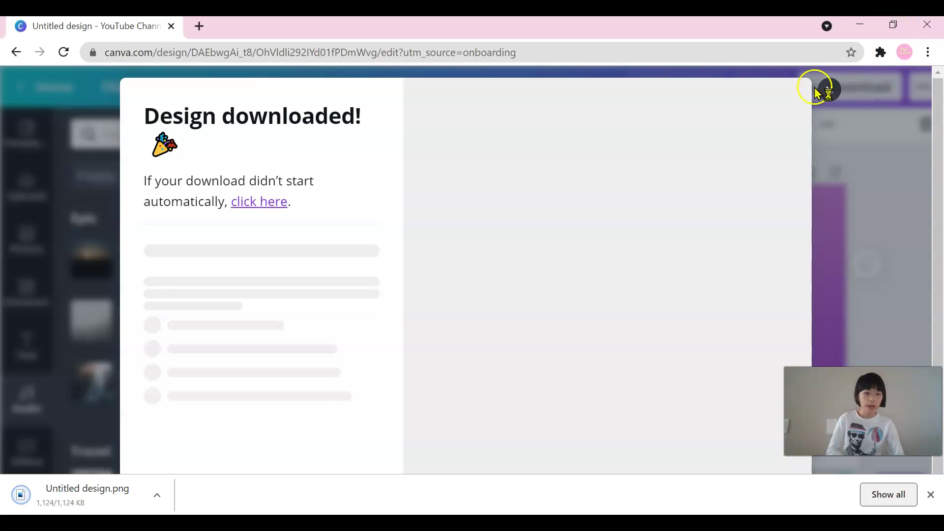
click(829, 90)
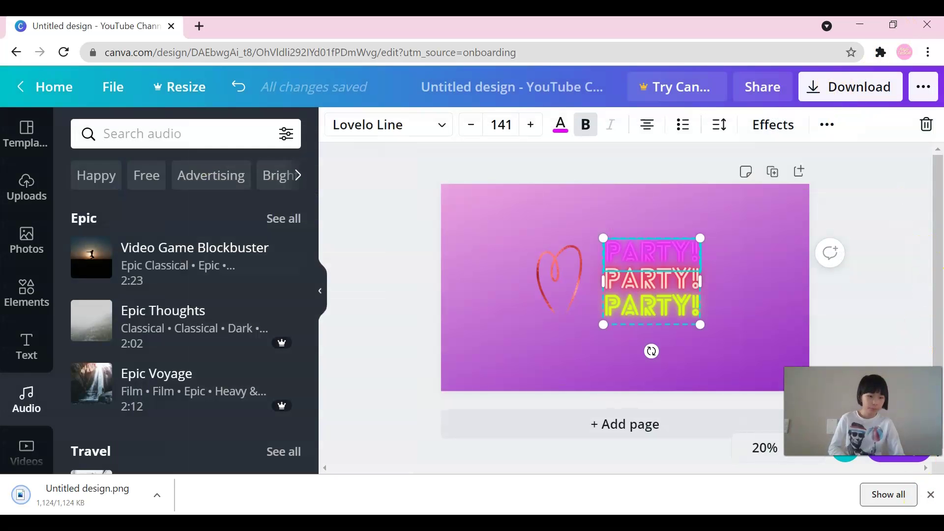
click(931, 495)
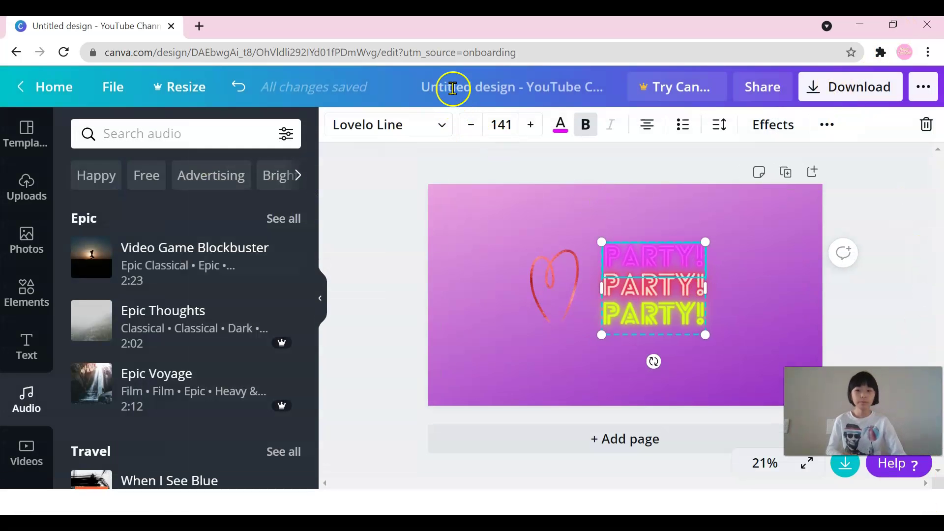